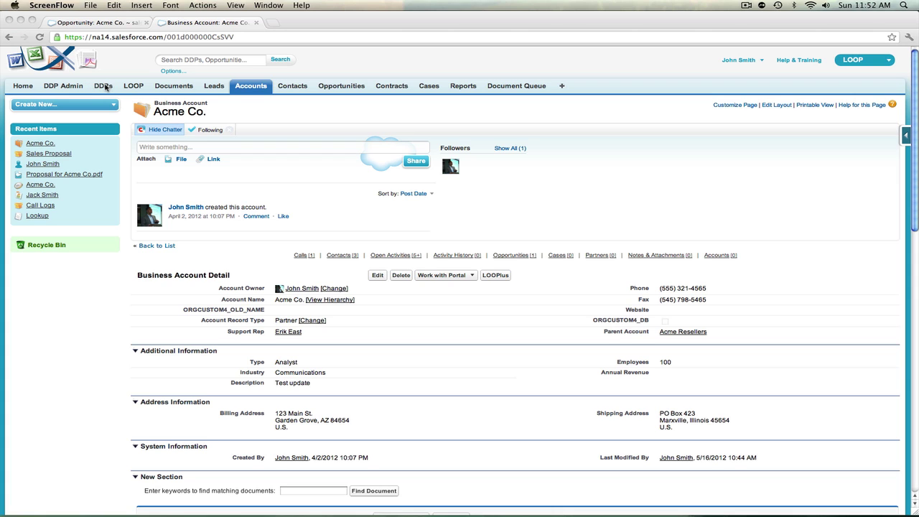
Go from the Acme Co. account to the DDPs tab.
left_click(105, 87)
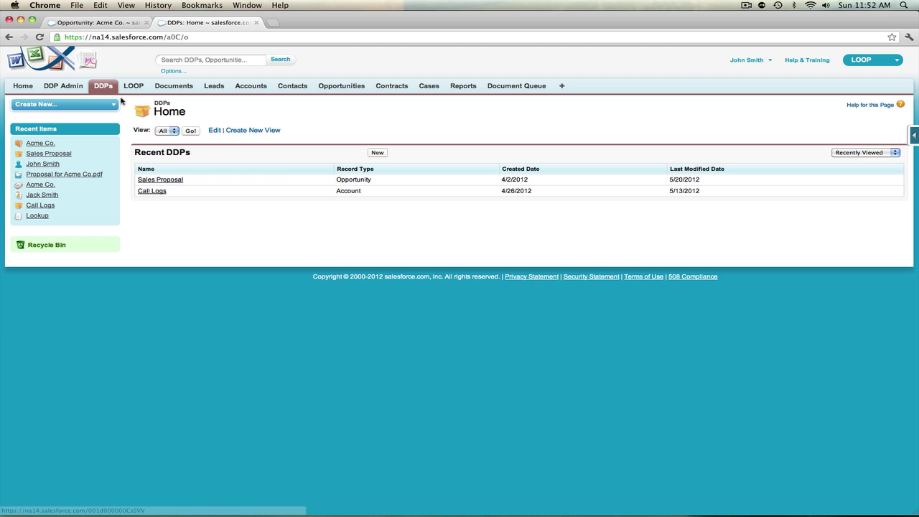
Open the Sales Proposal DDP and start a New Insert-Update from its Insert-Updates list.
left_click(180, 181)
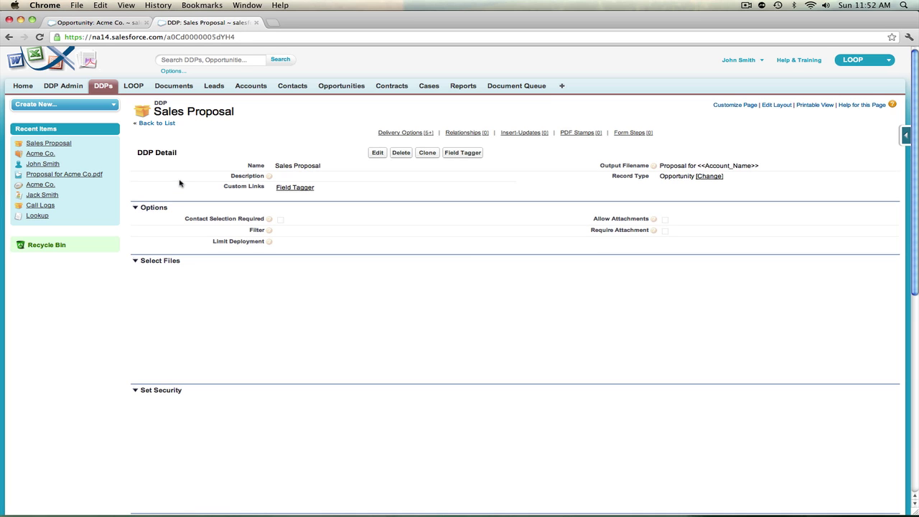
scroll(276, 324, "down", 2)
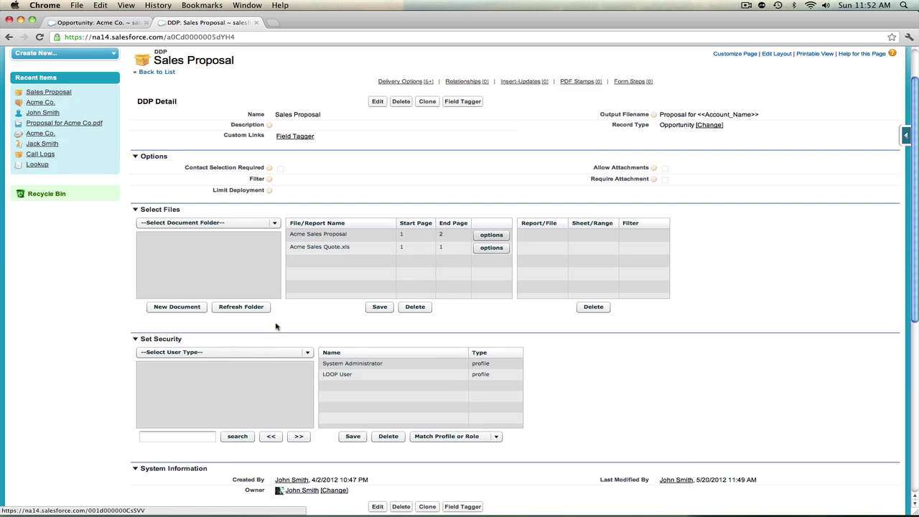
scroll(275, 327, "down", 10)
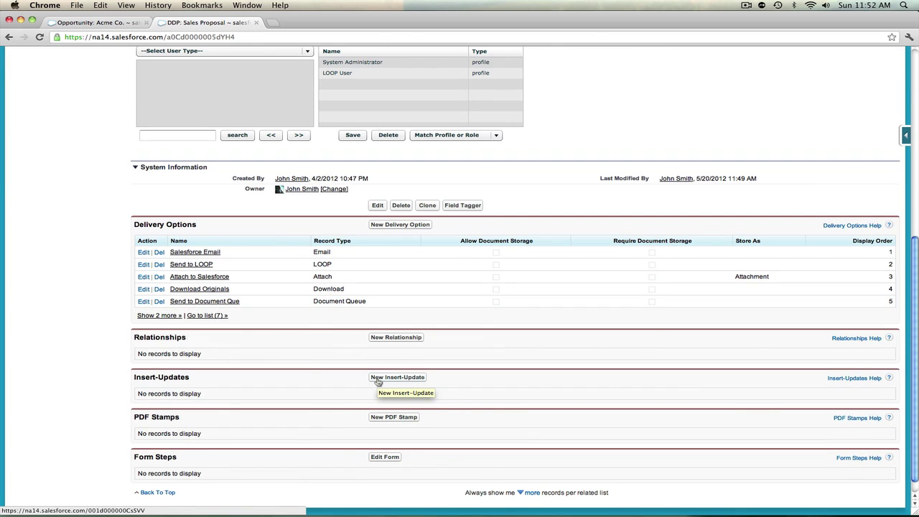
left_click(379, 379)
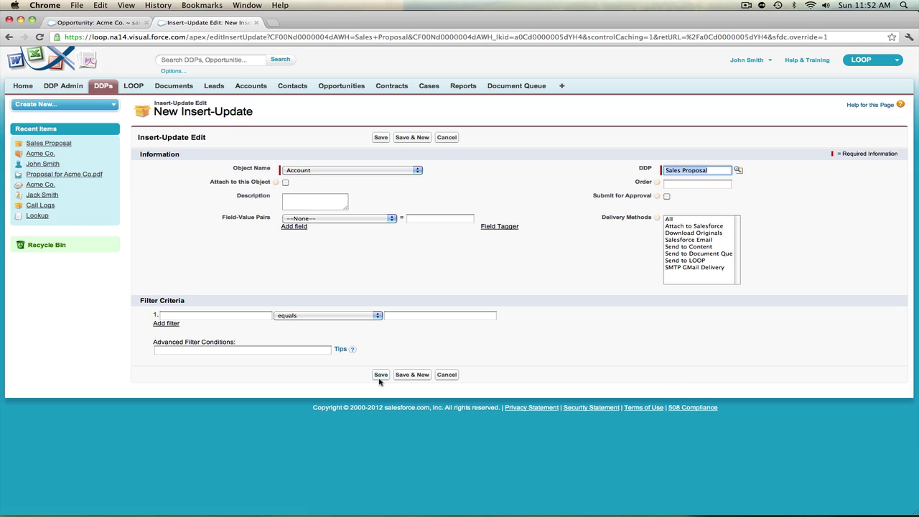
Change the Insert-Update's Object Name from Account to FeedItem (Chatter).
left_click(381, 172)
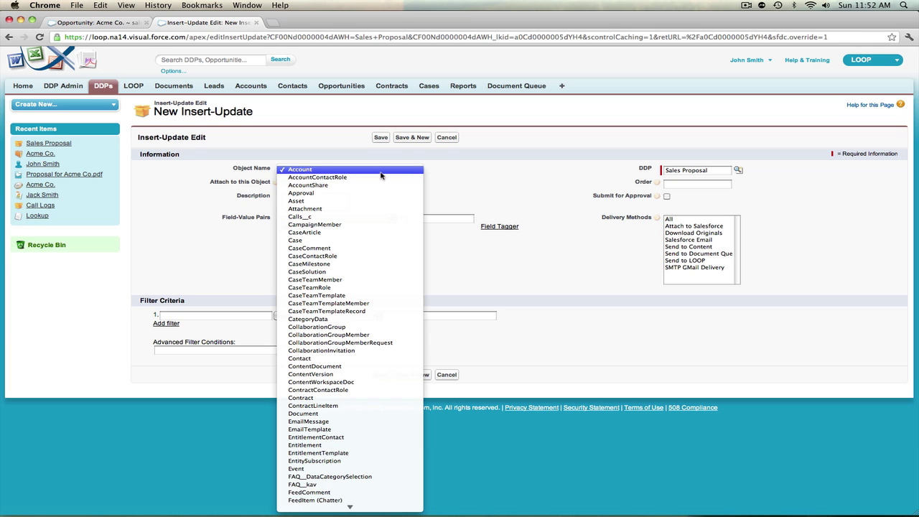
left_click(343, 500)
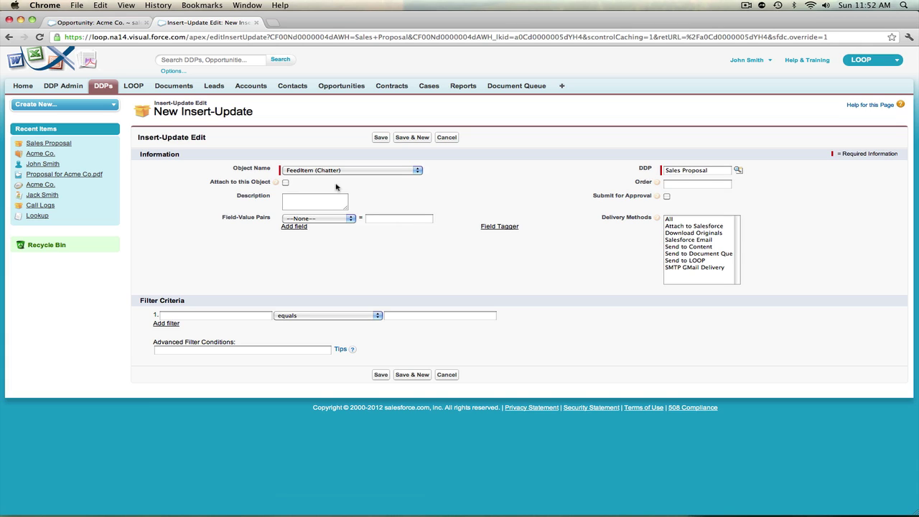
Check Attach to this Object, add a second field-value row, and set the first field to ParentId.
left_click(286, 183)
left_click_drag(348, 209, 430, 225)
left_click(387, 212)
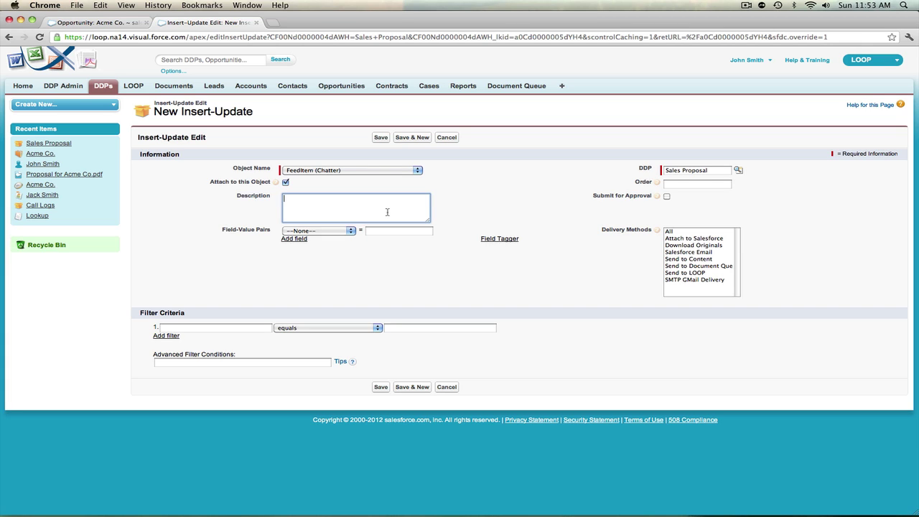
left_click(338, 257)
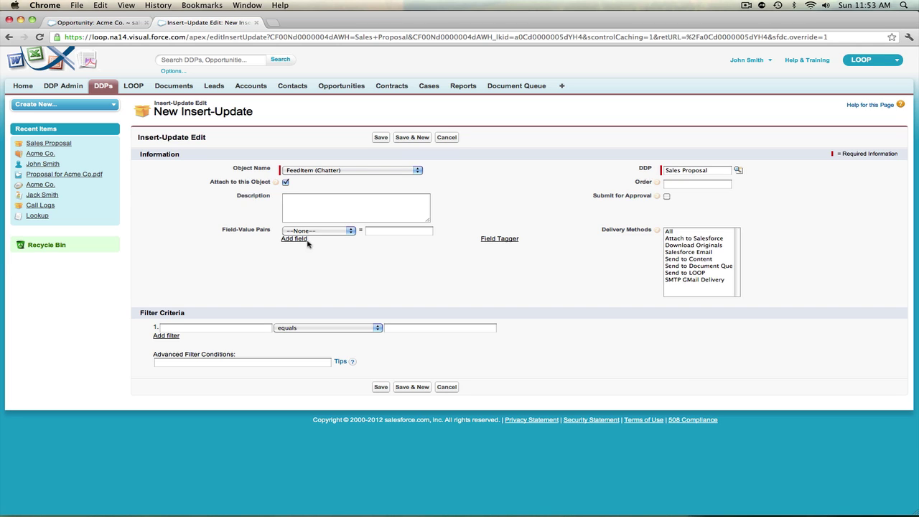
left_click(306, 241)
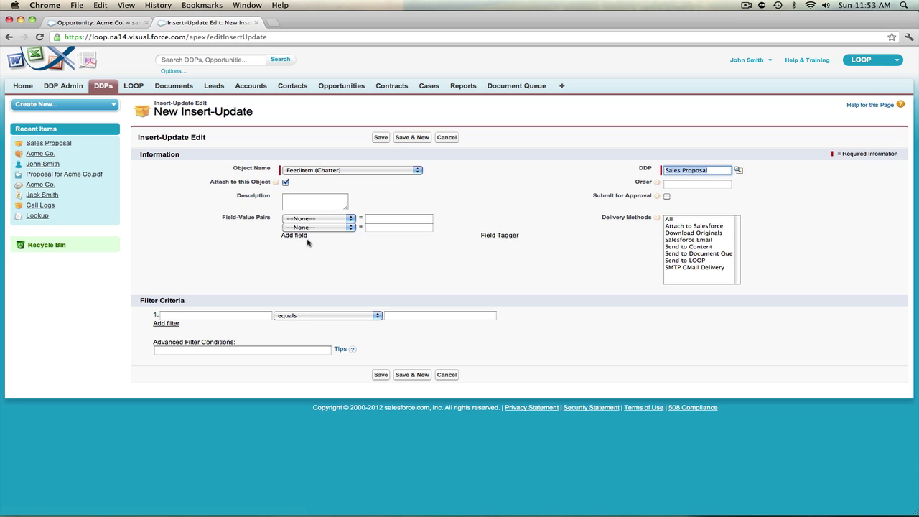
left_click(317, 221)
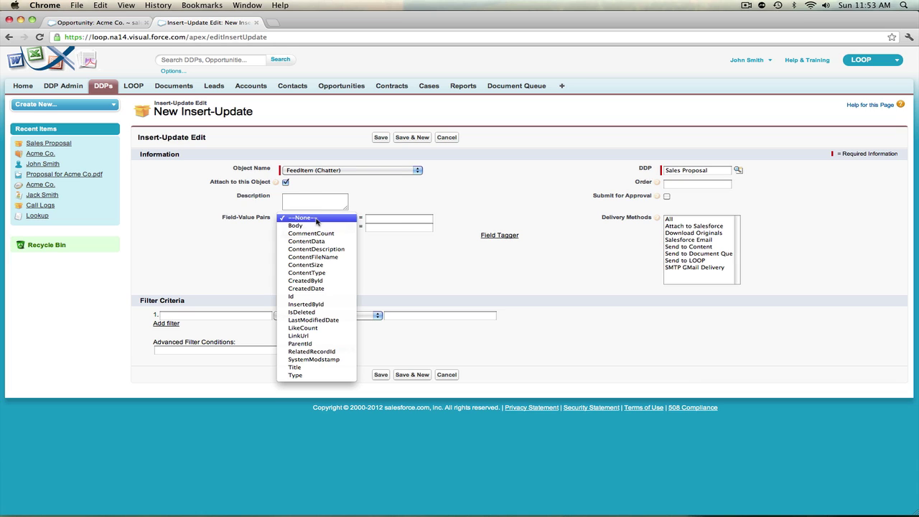
left_click(322, 343)
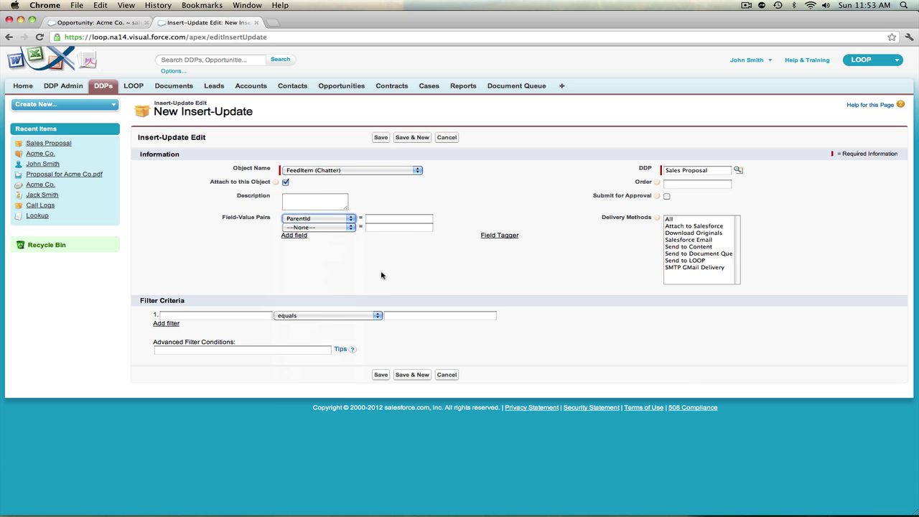
Copy the <<Account_Id>> merge tag for Account ID from the Field Tagger.
left_click(489, 241)
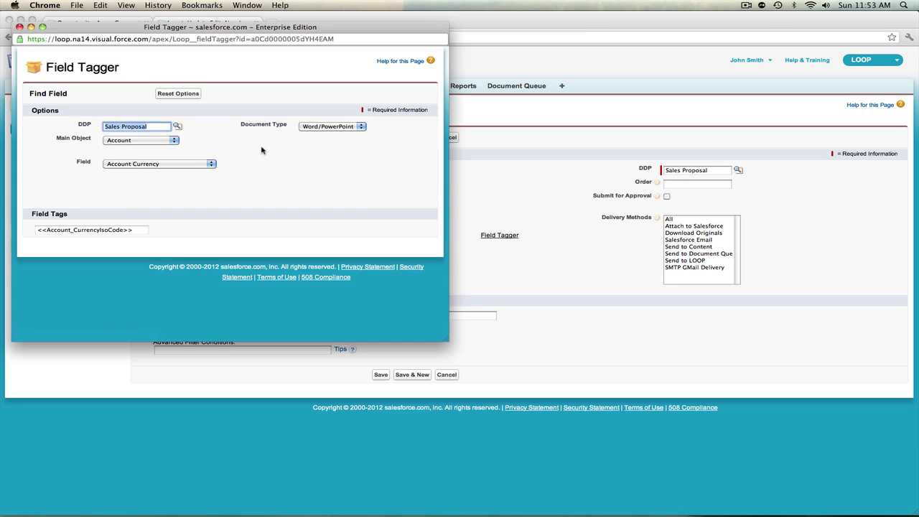
left_click(231, 147)
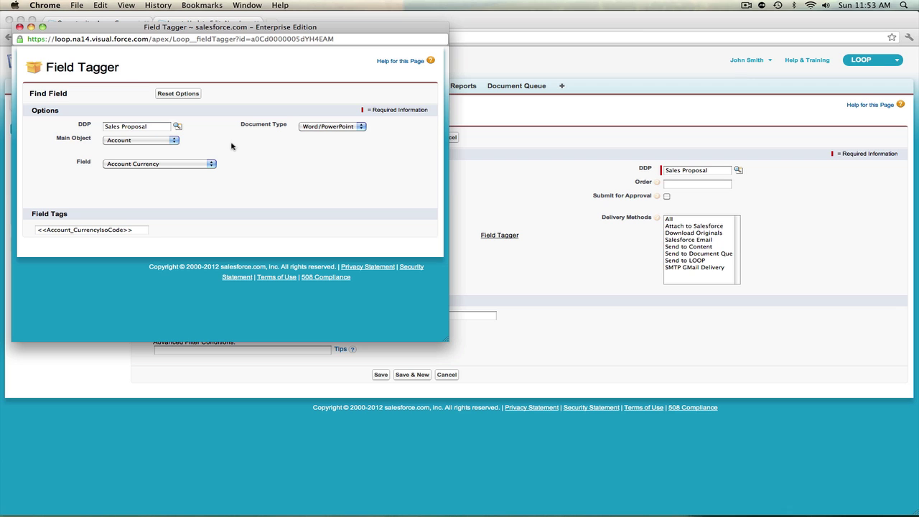
left_click(192, 165)
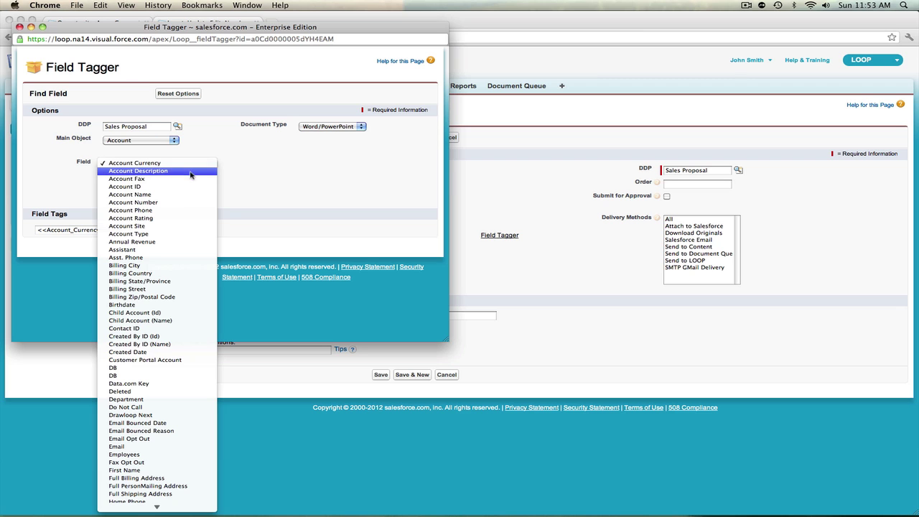
left_click(191, 186)
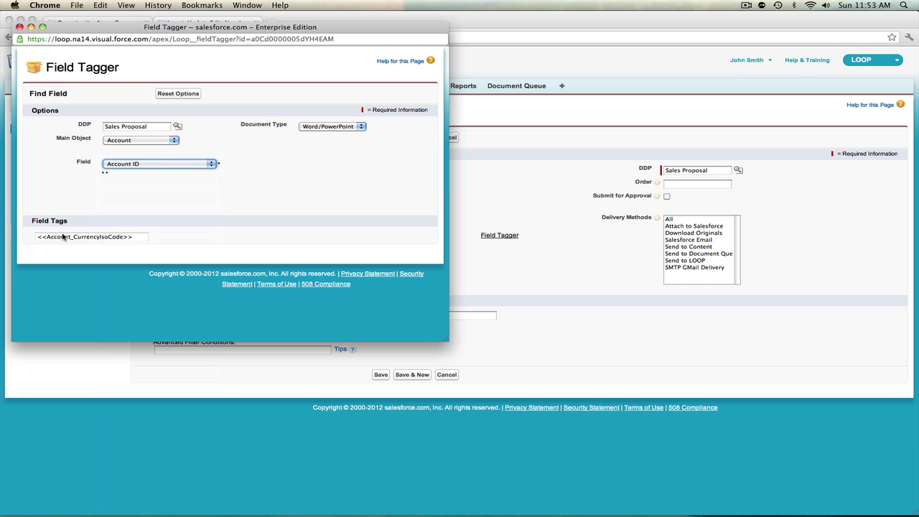
triple_click(63, 230)
key("super+c")
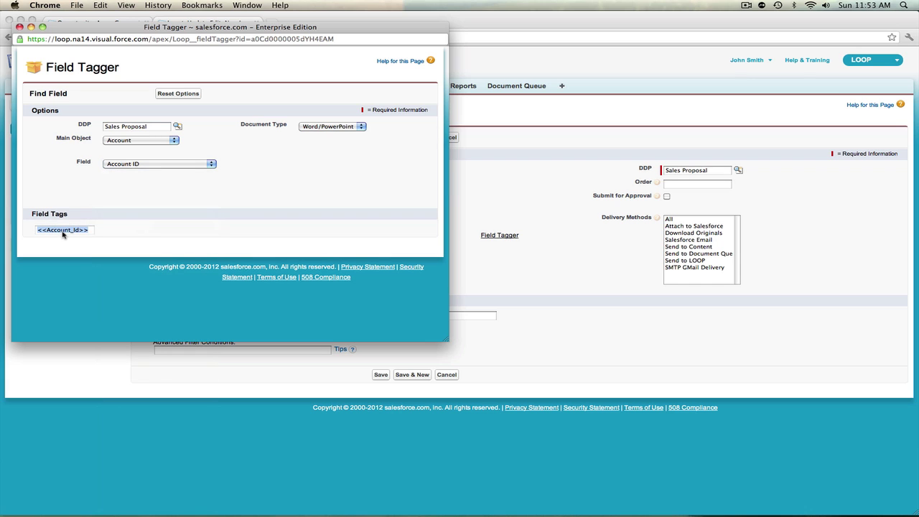
Paste <<Account_Id>> as the ParentId value and begin the Body value with 'P'.
left_click(517, 250)
left_click(383, 218)
key("super+v")
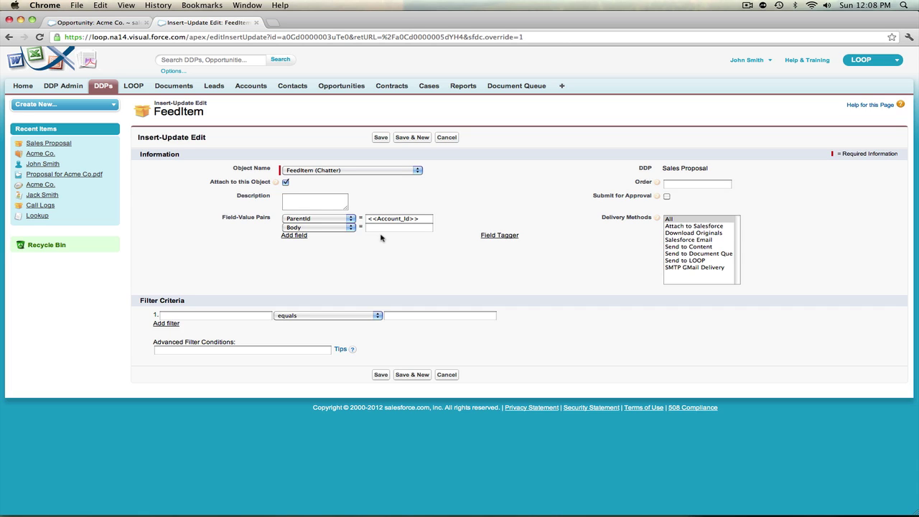
left_click(382, 229)
type("P")
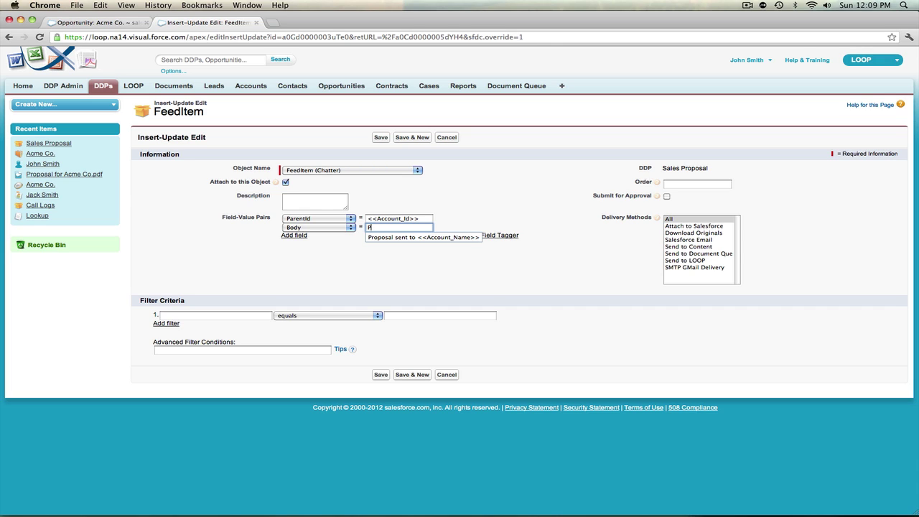
Fill the Body value with the suggestion 'Proposal sent to <<Account_Name>>'.
left_click(403, 237)
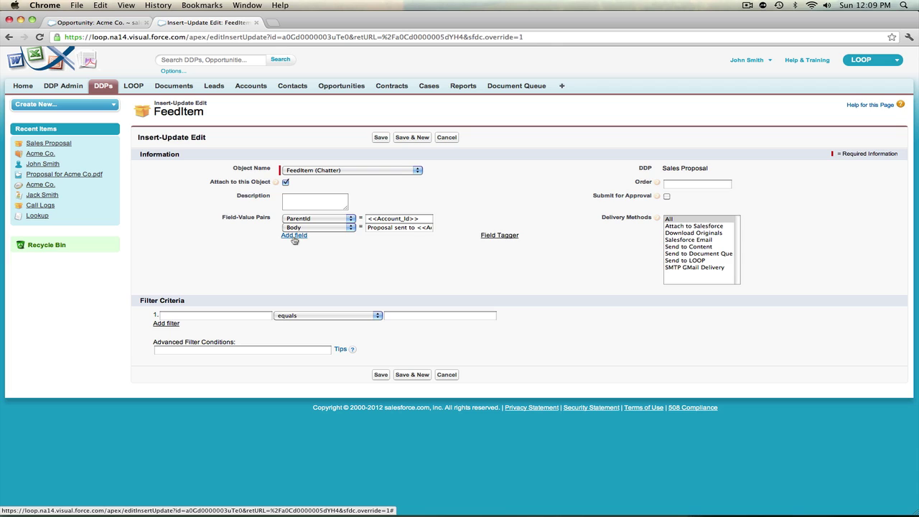
left_click(694, 186)
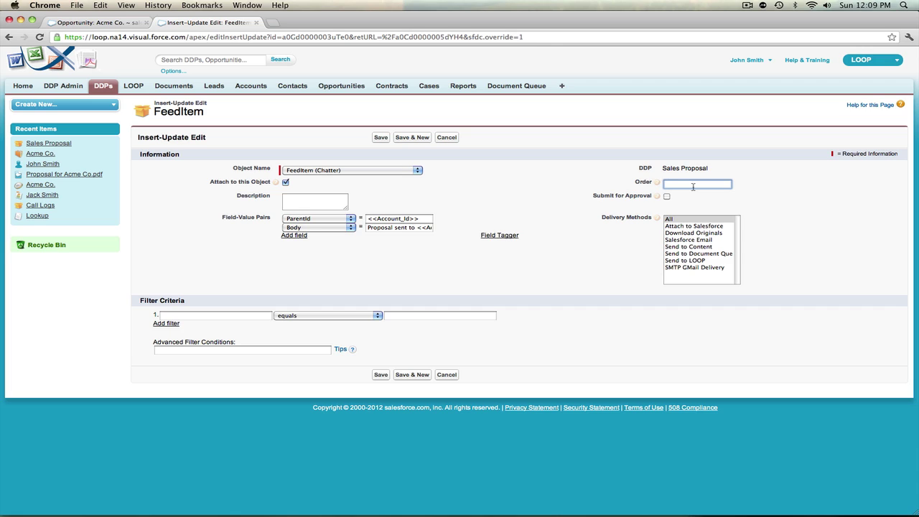
Enter 1 as the FeedItem insert-update's Order.
type("1")
left_click(797, 222)
left_click(687, 221)
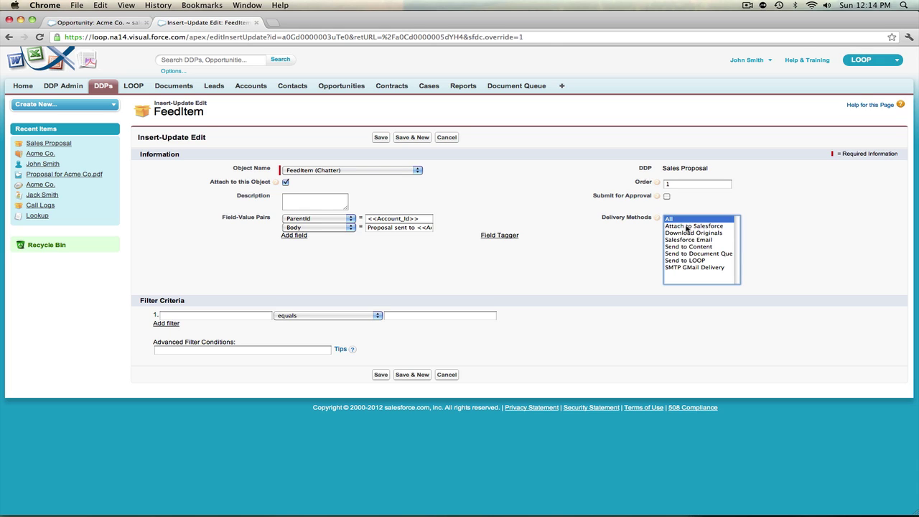
Select Attach to Salesforce, Salesforce Email and Send to Content as the delivery methods.
left_click(687, 227)
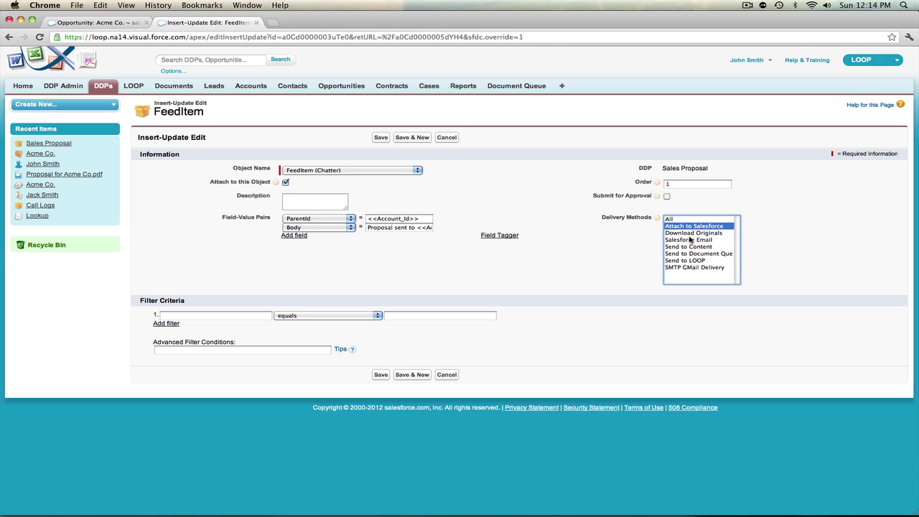
left_click(690, 240, "super")
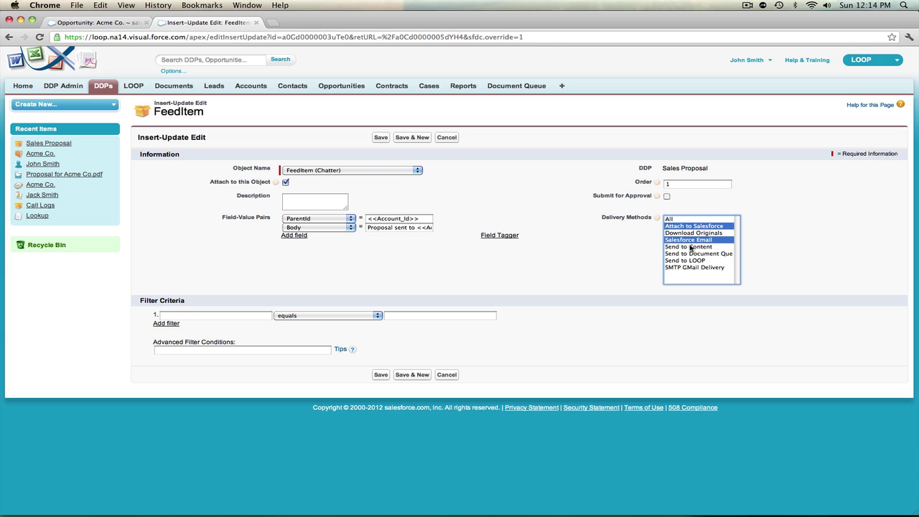
left_click(691, 247, "super")
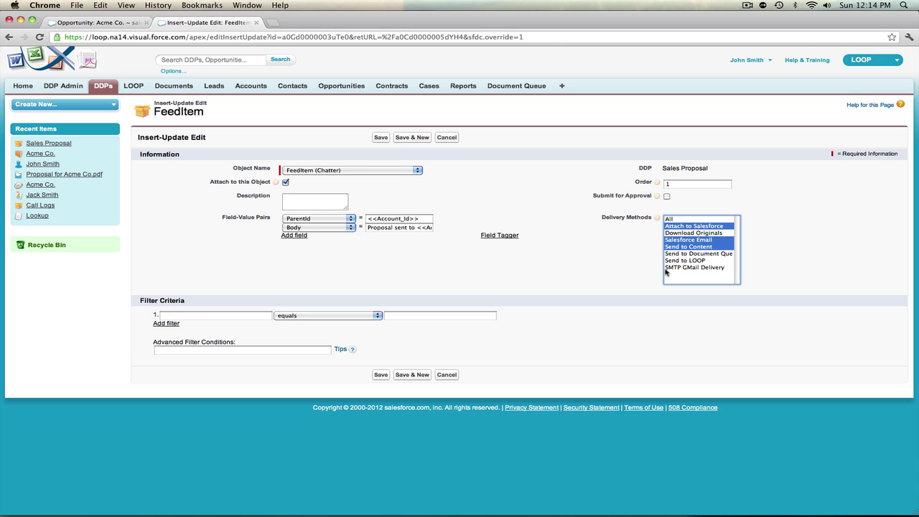
left_click(553, 276)
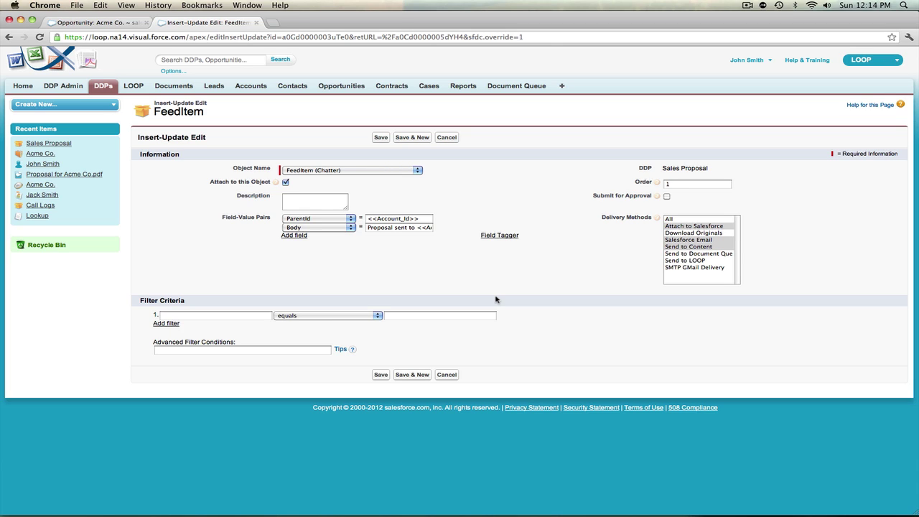
left_click(236, 318)
Leave the filter criteria and Advanced Filter Conditions empty and save the FeedItem insert-update.
left_click(464, 315)
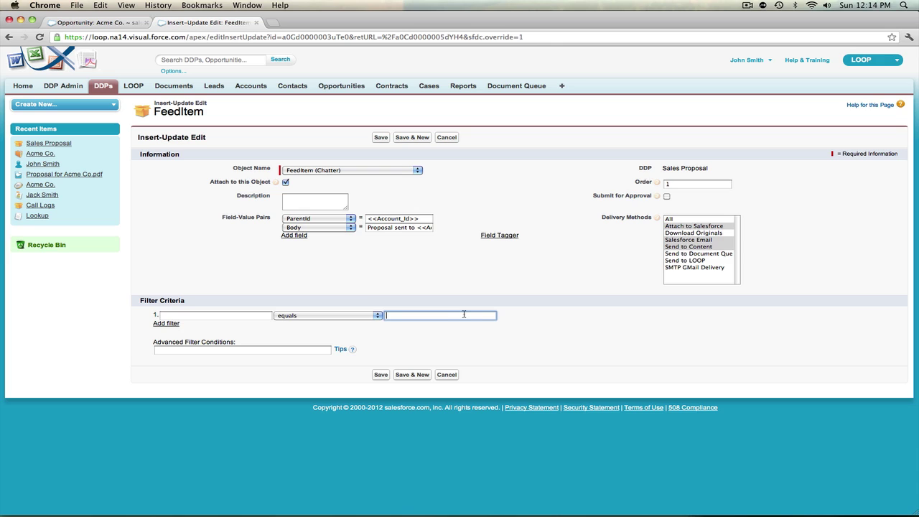
left_click(172, 349)
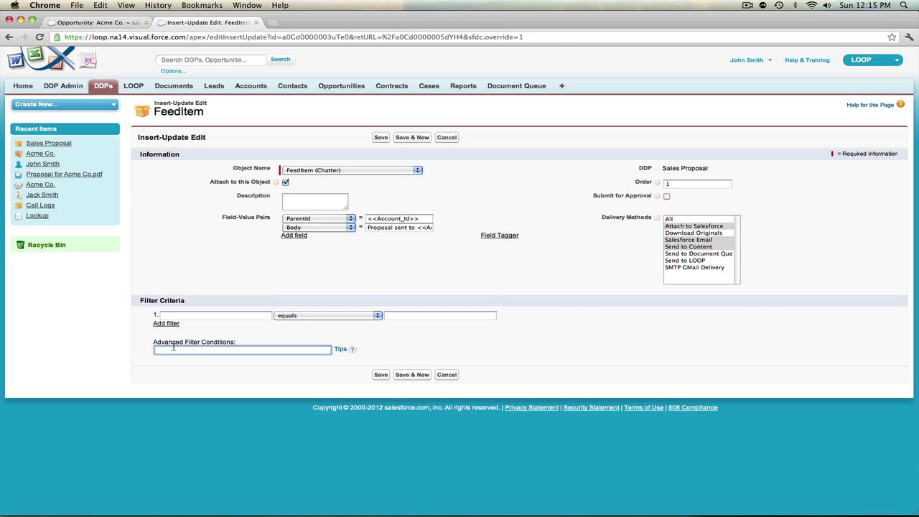
type("1 AND 2")
key("BackSpace")
key("BackSpace")
key("BackSpace")
type("OR")
key("BackSpace")
key("BackSpace")
key("BackSpace")
key("BackSpace")
key("BackSpace")
key("BackSpace")
type("2")
key("BackSpace")
left_click(386, 138)
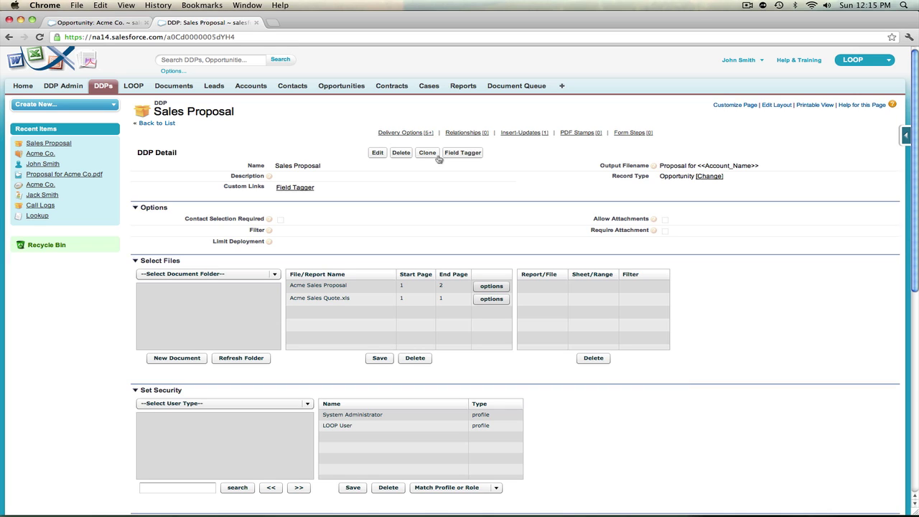
Open the Acme Co. opportunity from Recent Items.
left_click_drag(664, 177, 689, 178)
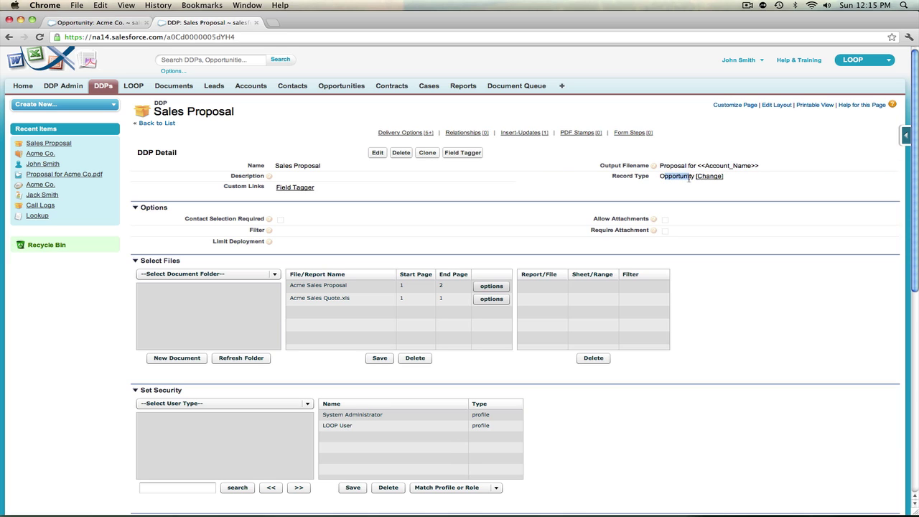
left_click(33, 185)
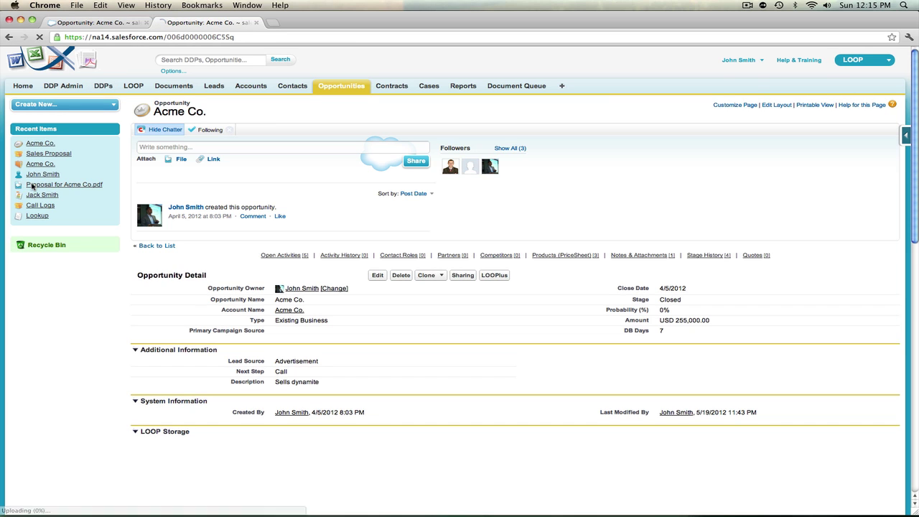
Run the Sales Proposal DDP for Acme Co. with a chosen contact, delivered via Attach to Salesforce.
left_click(495, 276)
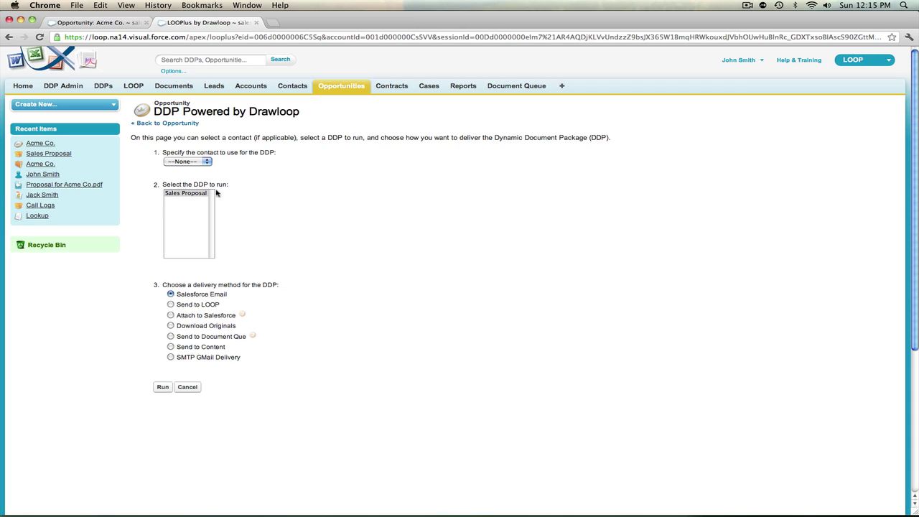
left_click(179, 194)
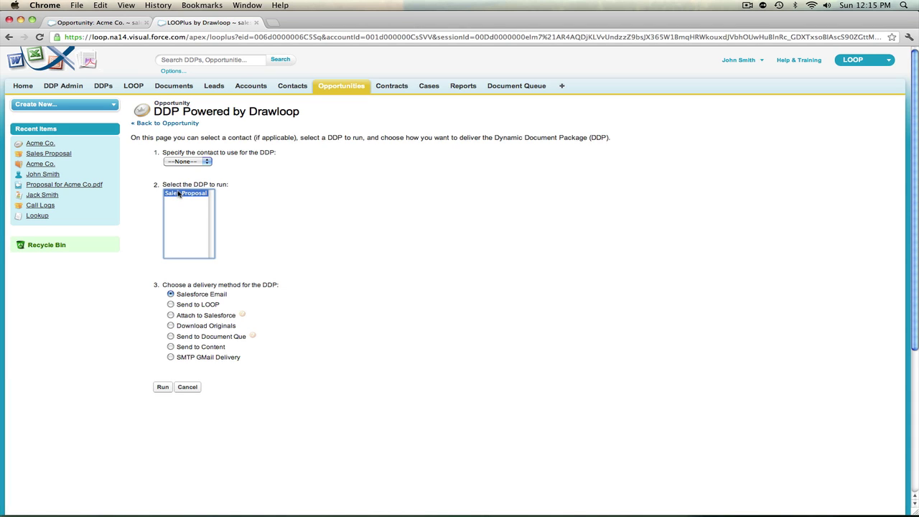
left_click(188, 162)
left_click(190, 172)
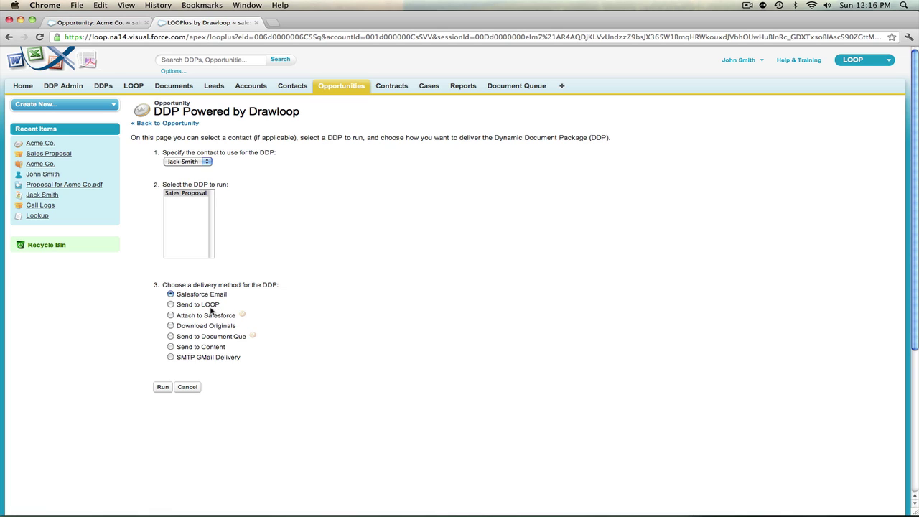
left_click(170, 315)
left_click(160, 388)
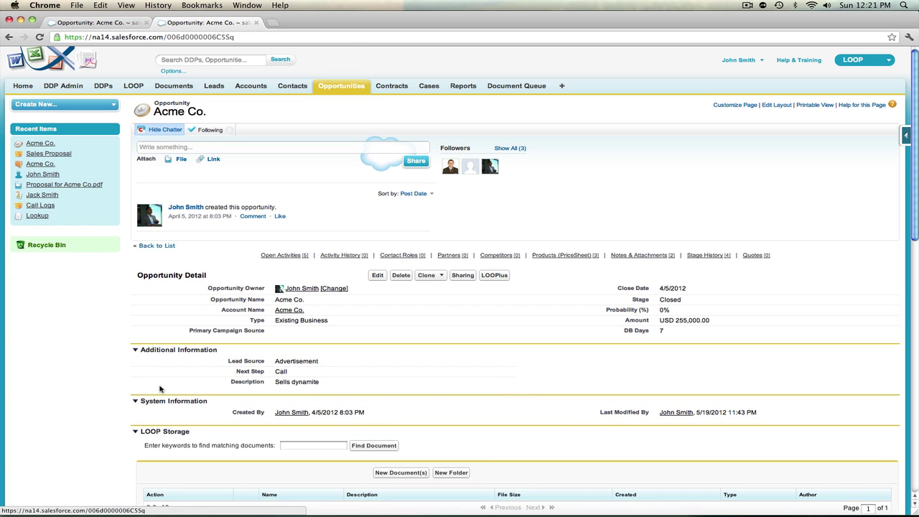
Open the Acme Co. account and highlight the 'Proposal sent to Acme Co.' Chatter post.
left_click(280, 311)
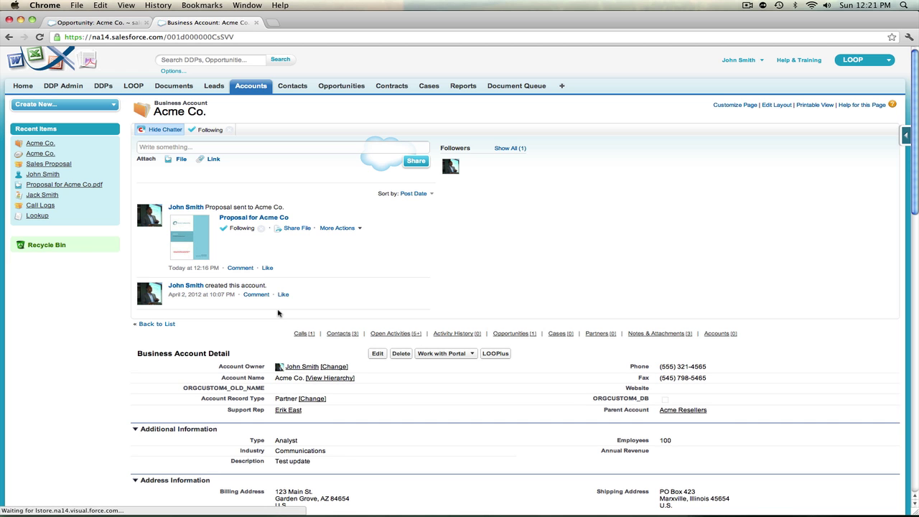
left_click_drag(256, 208, 283, 207)
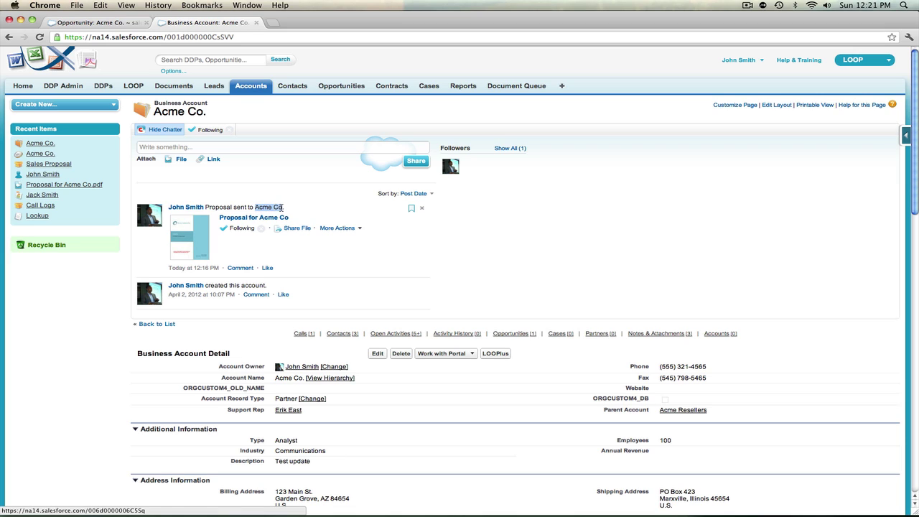